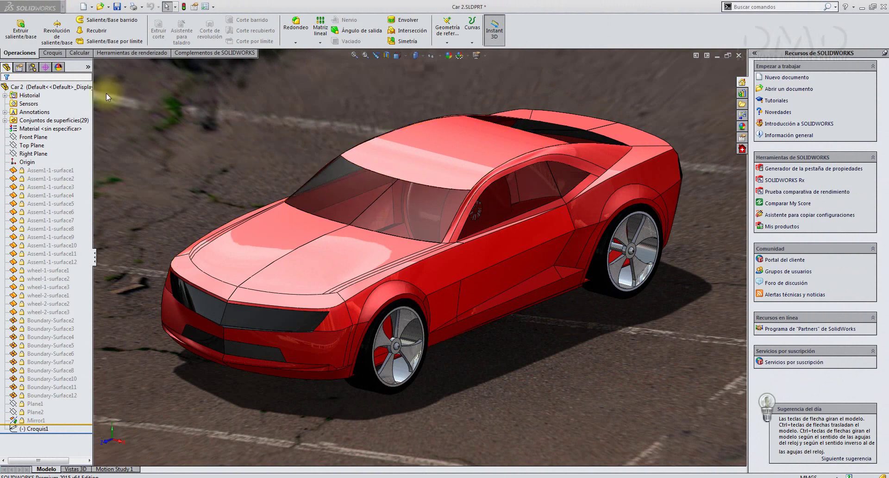
Show the DisplayManager's scene, lights and cameras list and bring up the Luces de SOLIDWORKS menu
{"action": "left_click", "coordinate": [59, 68]}
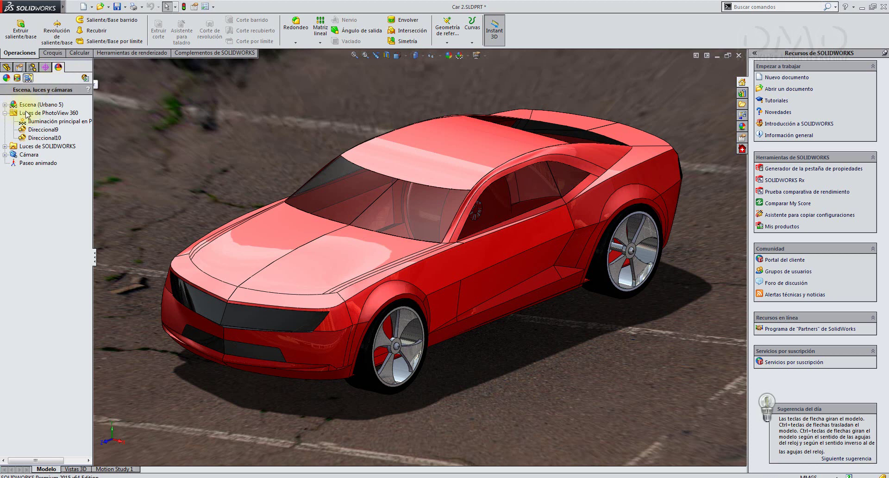
{"action": "right_click", "coordinate": [29, 147]}
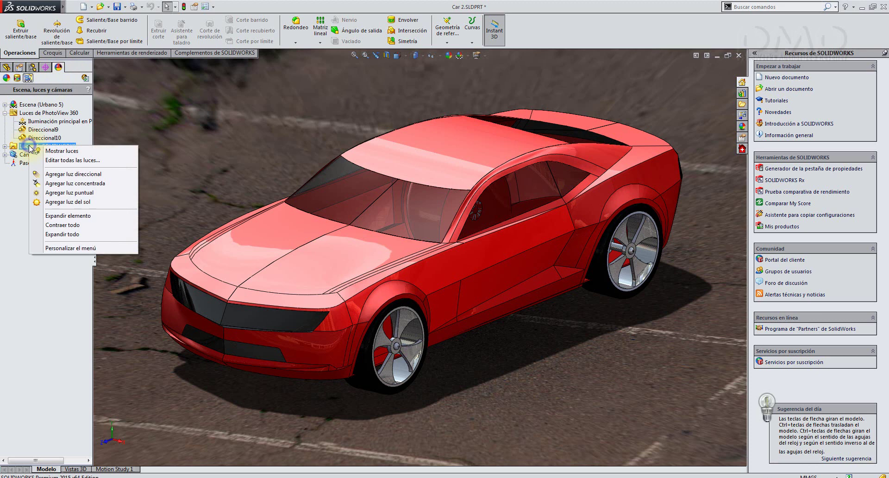
Add spotlight Concentrada1 up-left of the hood at -140.42/402.11/1047.84 mm, aimed toward the roof
{"action": "left_click", "coordinate": [53, 184]}
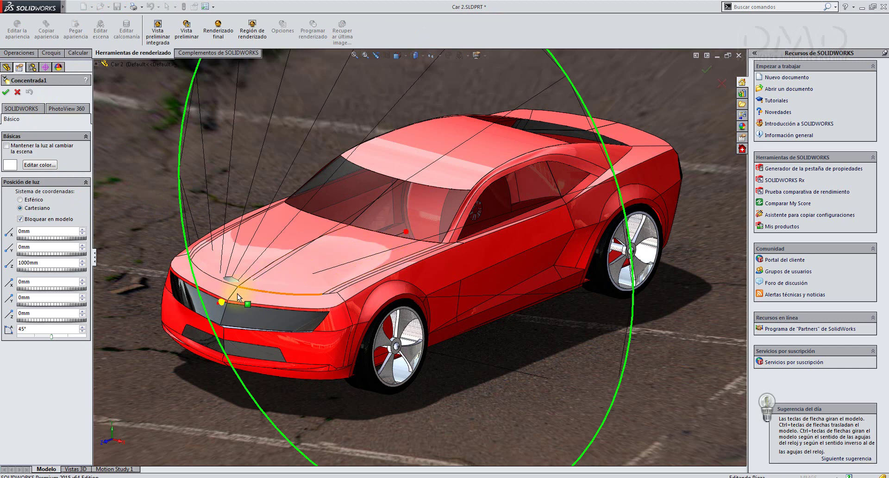
{"action": "left_click_drag", "start_coordinate": [225, 303], "coordinate": [244, 196]}
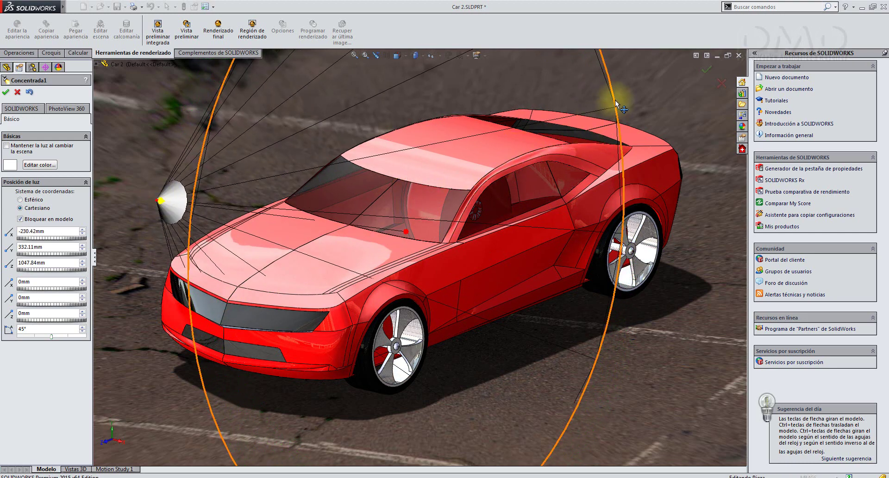
{"action": "mouse_move", "coordinate": [616, 99]}
{"action": "left_mouse_down"}
{"action": "mouse_move", "coordinate": [509, 139]}
{"action": "mouse_move", "coordinate": [482, 164]}
{"action": "left_mouse_up"}
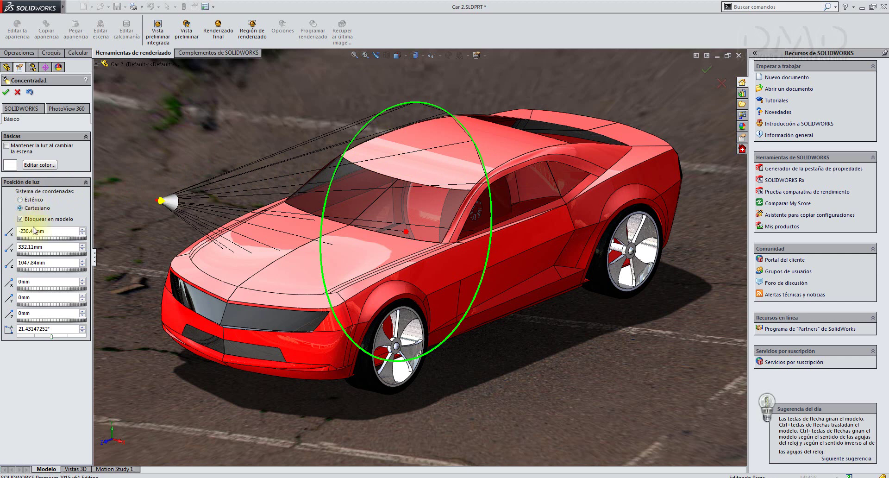
{"action": "mouse_move", "coordinate": [31, 240]}
{"action": "left_mouse_down"}
{"action": "mouse_move", "coordinate": [49, 244]}
{"action": "mouse_move", "coordinate": [48, 304]}
{"action": "left_mouse_up"}
{"action": "type", "text": "50"}
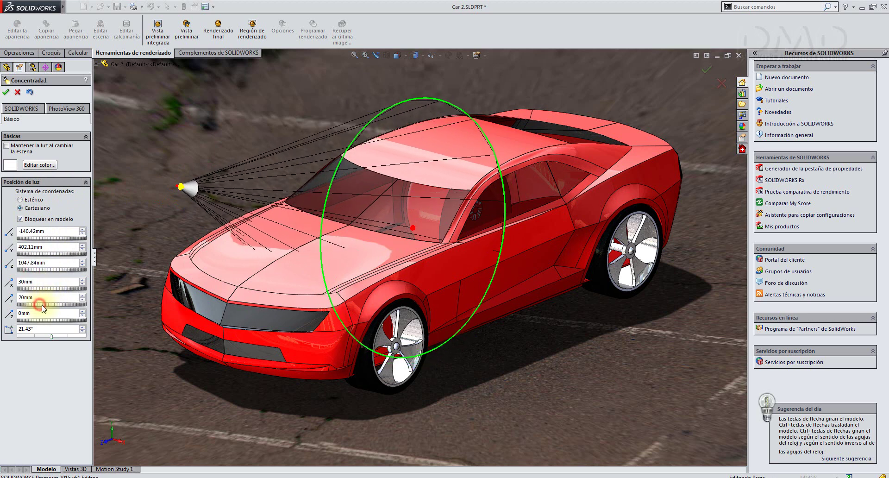
Switch Concentrada1 to spherical coordinates and swing its longitude to about 10.8°
{"action": "left_click", "coordinate": [27, 200]}
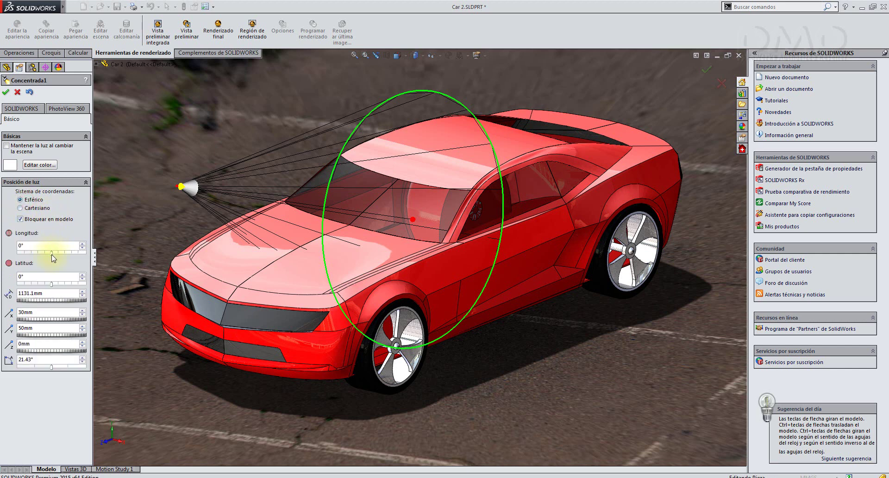
{"action": "mouse_move", "coordinate": [51, 254]}
{"action": "left_mouse_down"}
{"action": "mouse_move", "coordinate": [59, 287]}
{"action": "mouse_move", "coordinate": [72, 283]}
{"action": "left_mouse_up"}
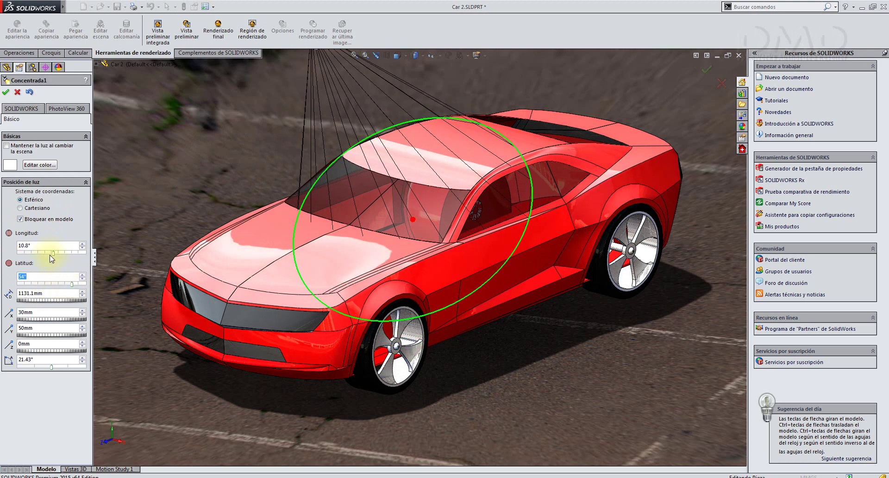
Activate Concentrada1 in PhotoView 360 with Sombras enabled
{"action": "left_click", "coordinate": [73, 111]}
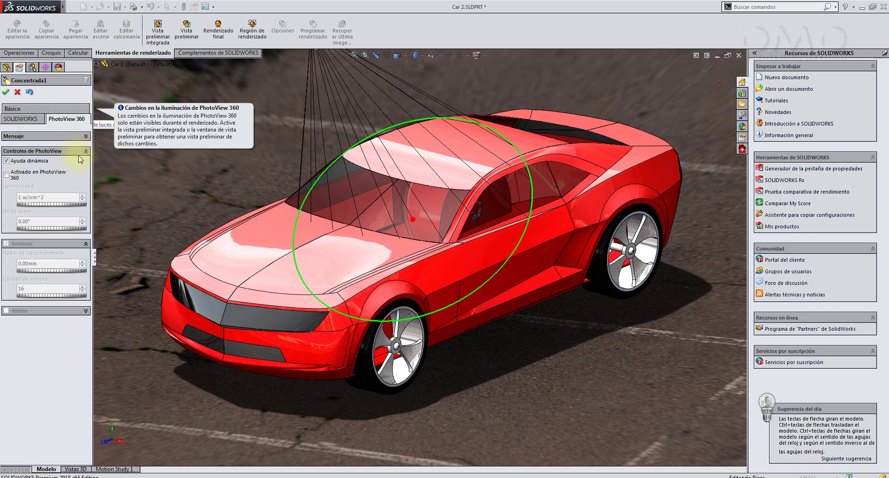
{"action": "left_click", "coordinate": [20, 177]}
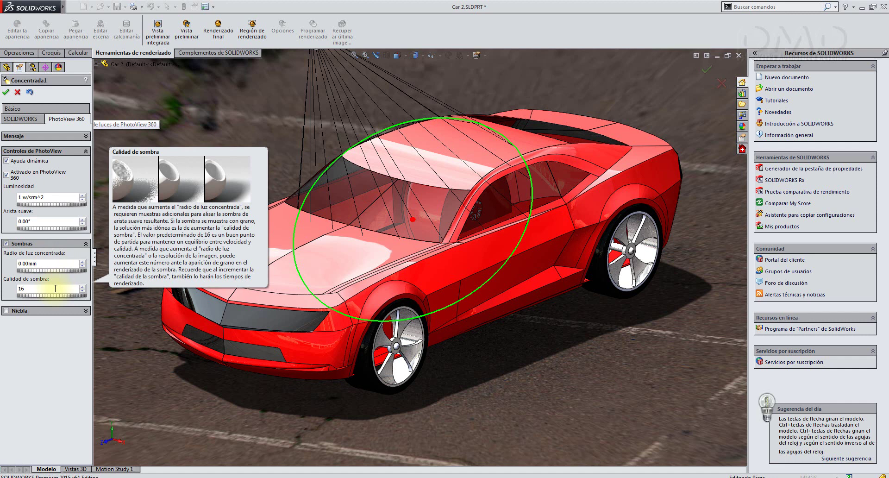
Enable Niebla on Concentrada1 with a 100.00% fog distance
{"action": "left_click", "coordinate": [6, 311]}
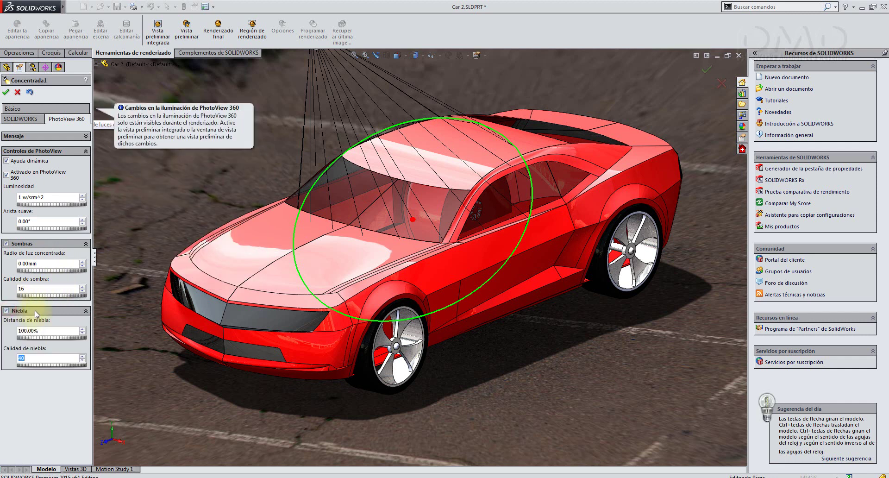